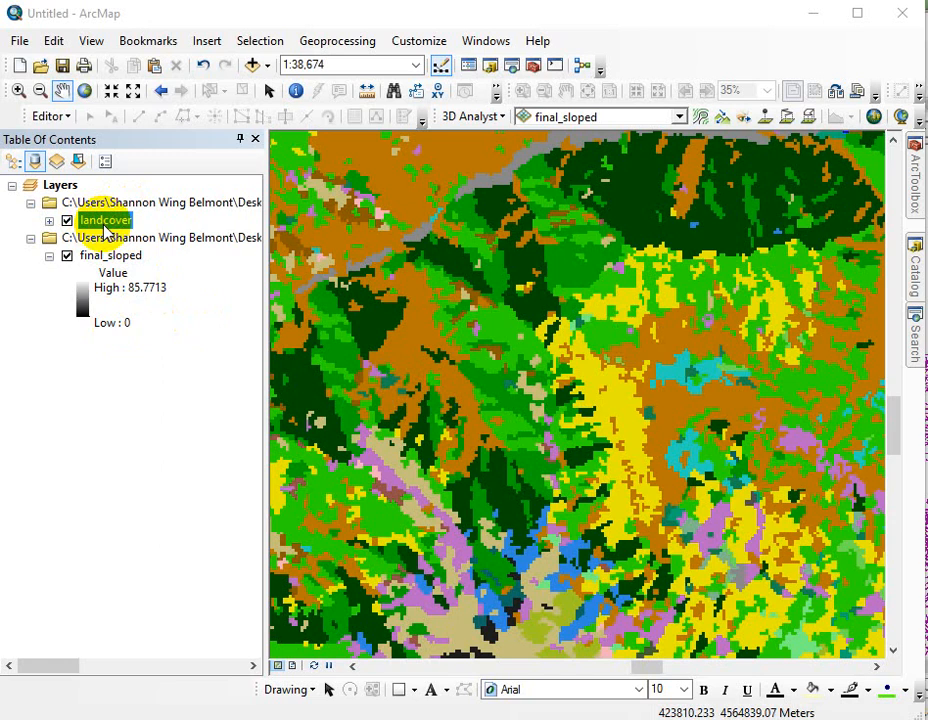
- Open the landcover layer's attribute table in a floating window beside the table of contents
{"action": "left_click", "coordinate": [115, 220]}
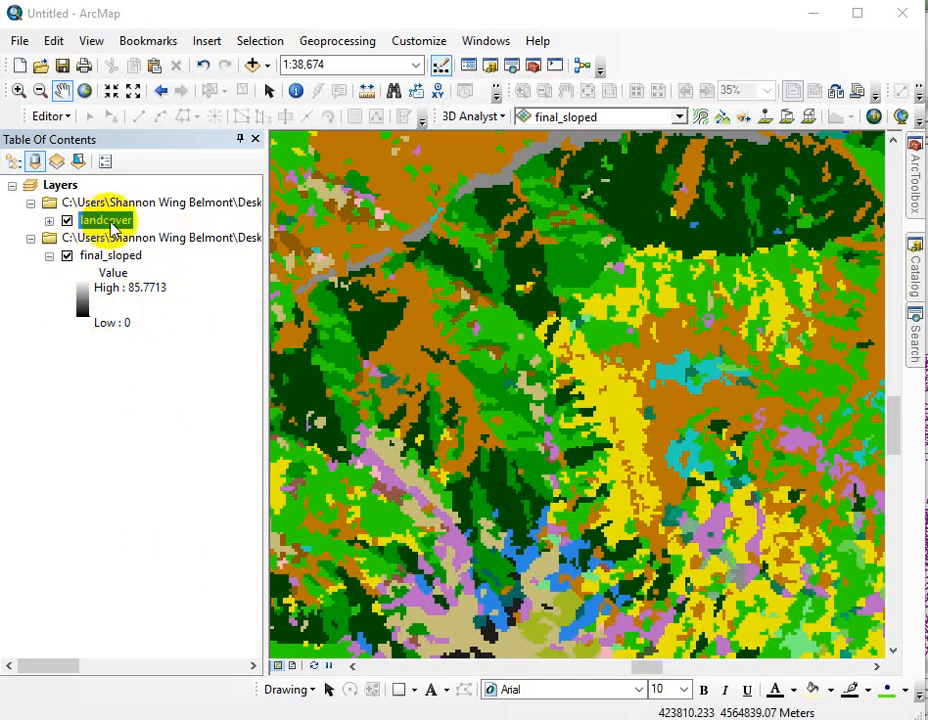
{"action": "left_click", "coordinate": [49, 256]}
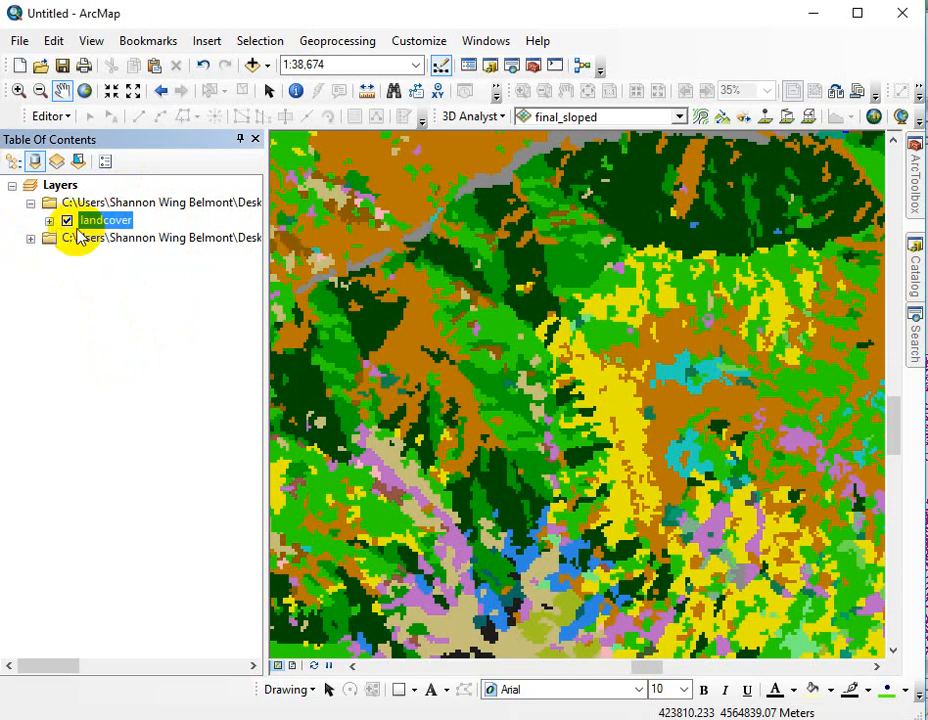
{"action": "right_click", "coordinate": [120, 226]}
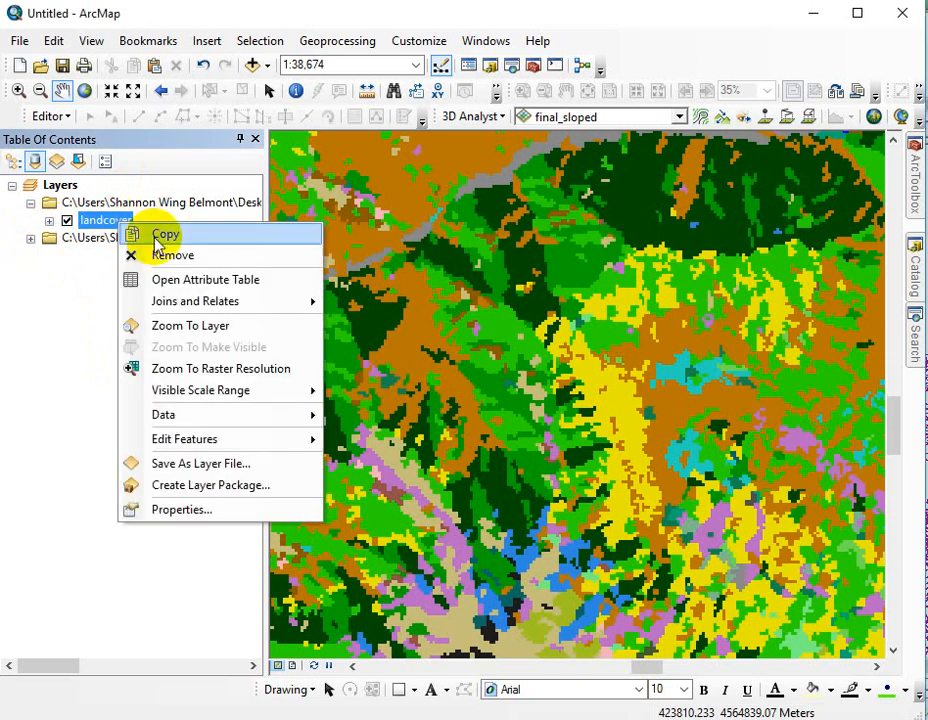
{"action": "left_click", "coordinate": [195, 283]}
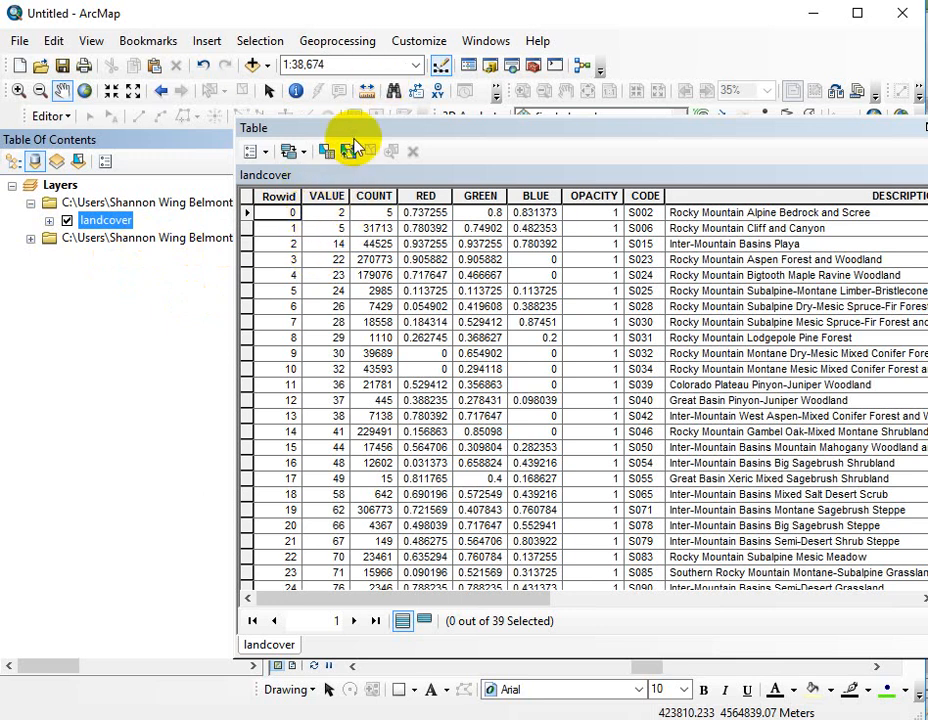
{"action": "left_click_drag", "start_coordinate": [364, 133], "coordinate": [252, 127]}
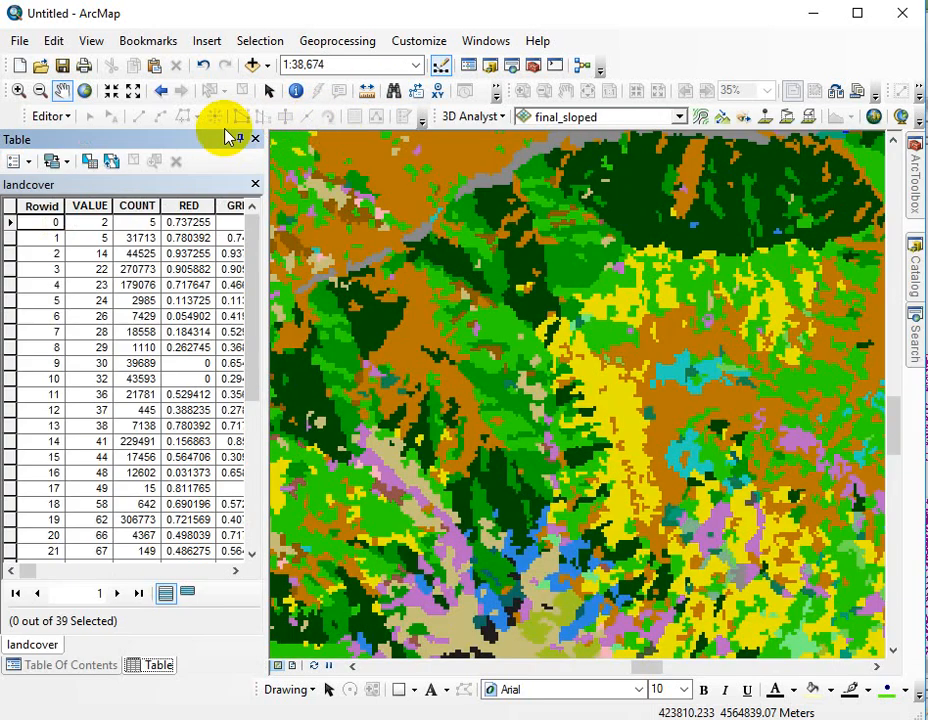
{"action": "left_click_drag", "start_coordinate": [197, 142], "coordinate": [358, 137]}
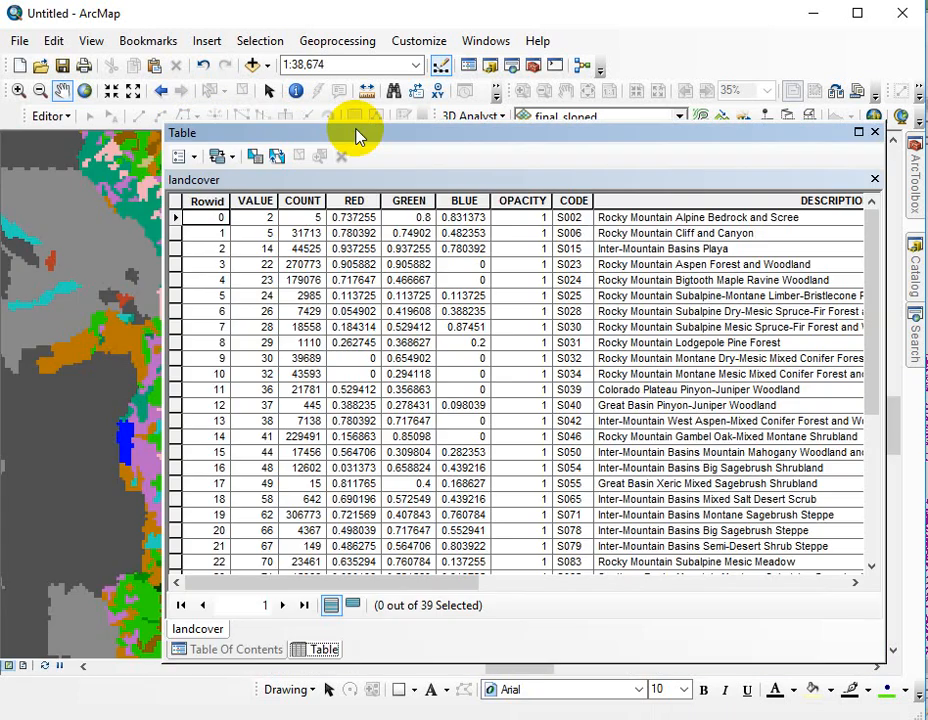
{"action": "left_click", "coordinate": [240, 652]}
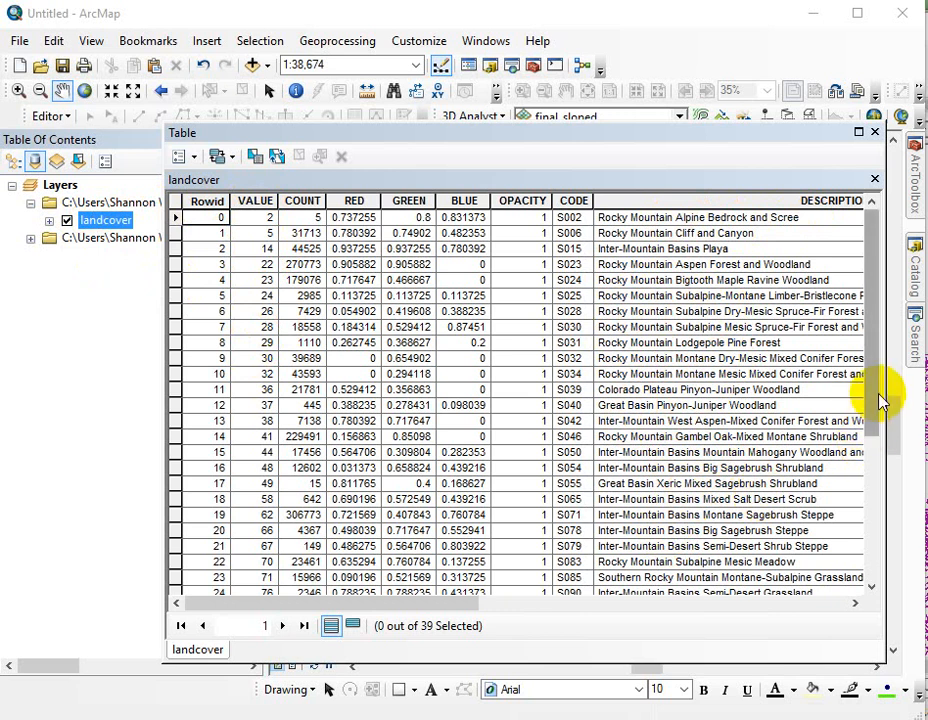
- Examine the remaining land cover values and their descriptions, and close the attribute table
{"action": "left_click_drag", "start_coordinate": [880, 397], "coordinate": [890, 542]}
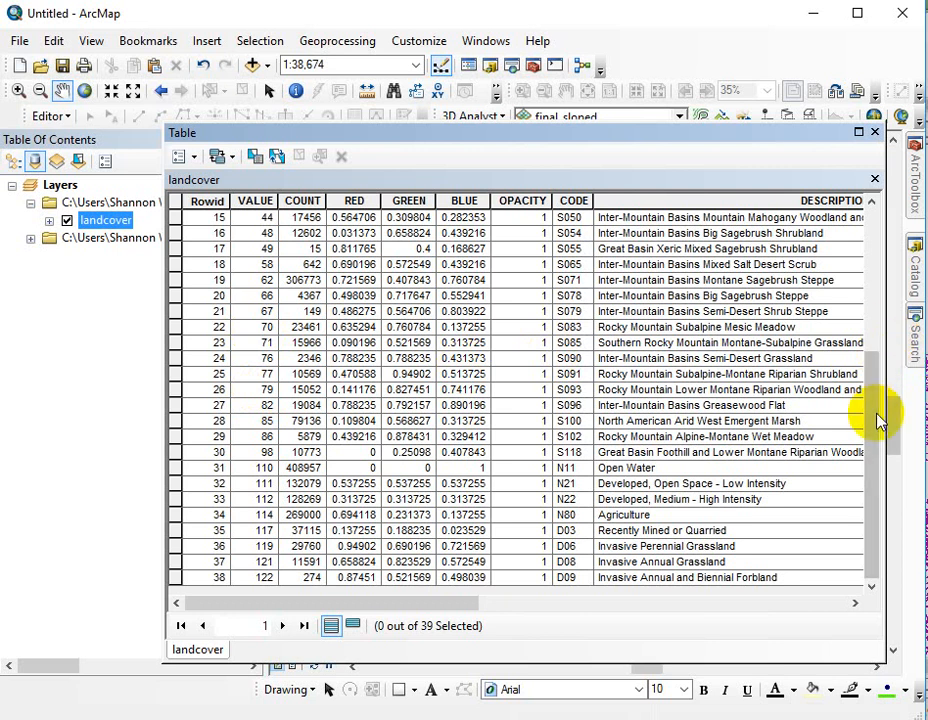
{"action": "mouse_move", "coordinate": [915, 360]}
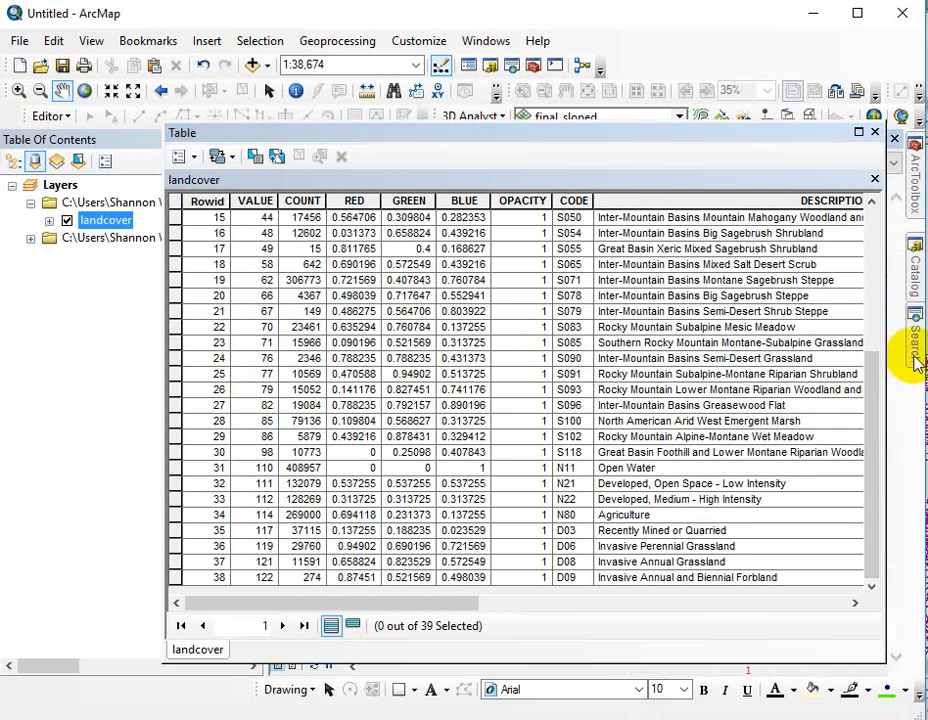
{"action": "left_click", "coordinate": [877, 135]}
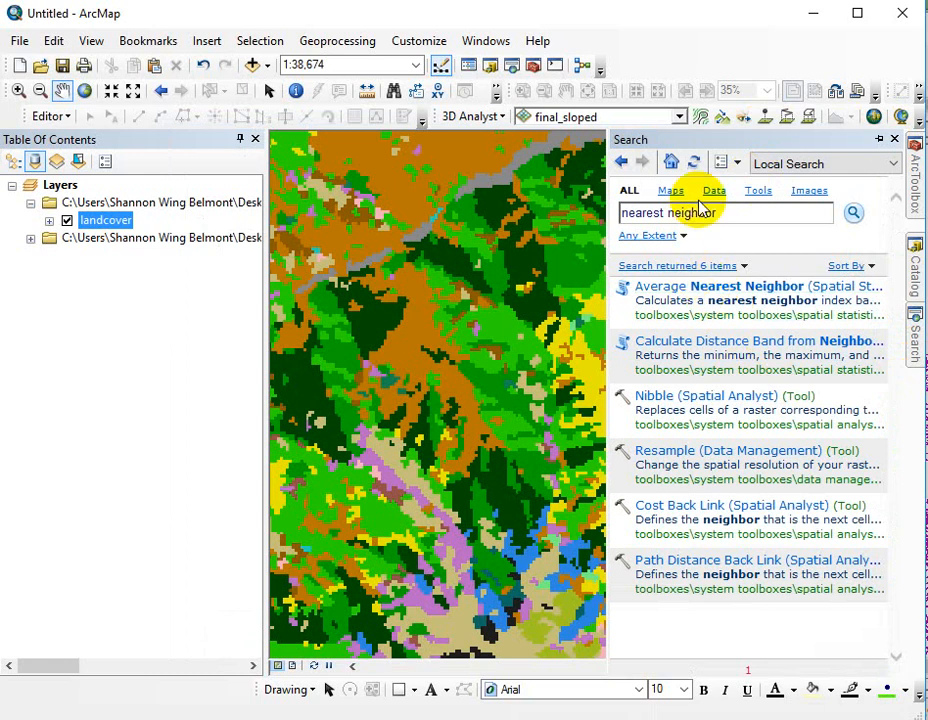
- Search for "reclassify" and open the Reclassify tool
{"action": "triple_click", "coordinate": [747, 213]}
{"action": "type", "text": "reclassify"}
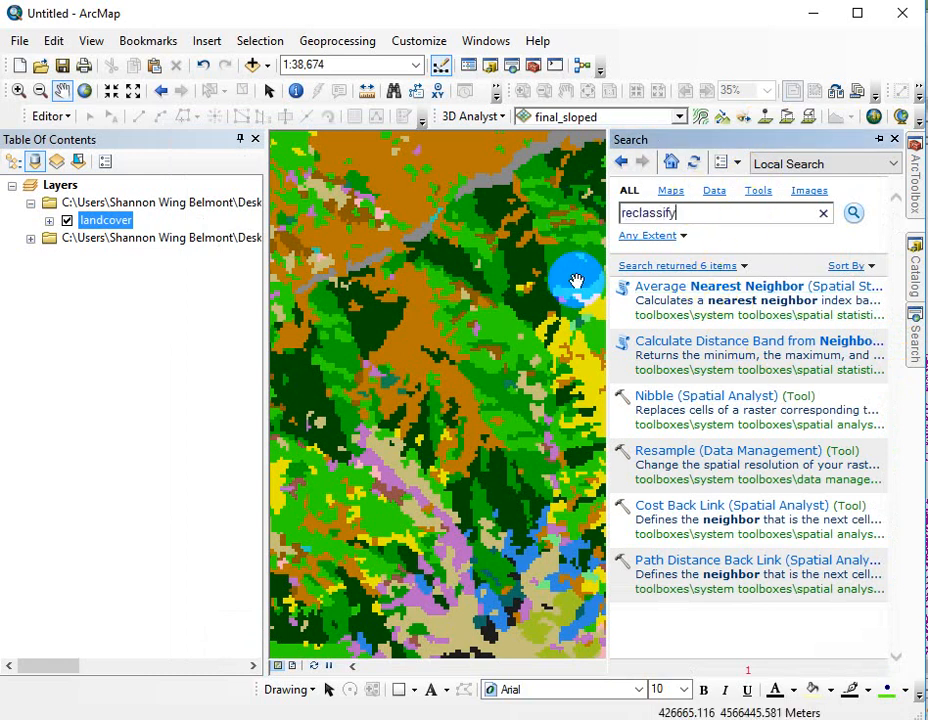
{"action": "key", "text": "Return"}
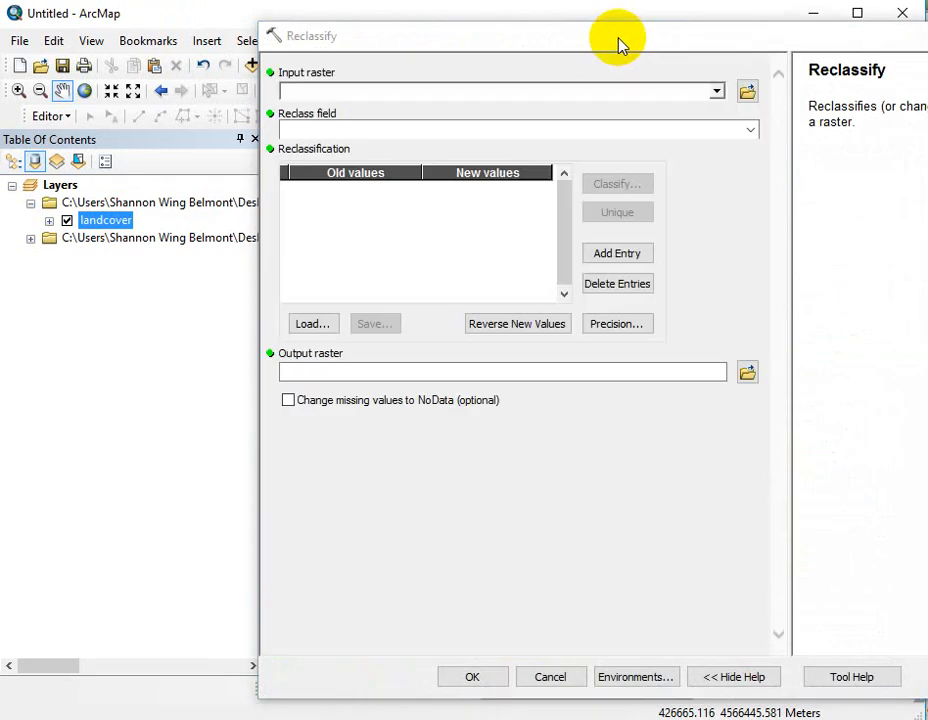
- Choose landcover as the raster to reclassify and look at its classification settings without changing them
{"action": "left_click_drag", "start_coordinate": [617, 41], "coordinate": [424, 46]}
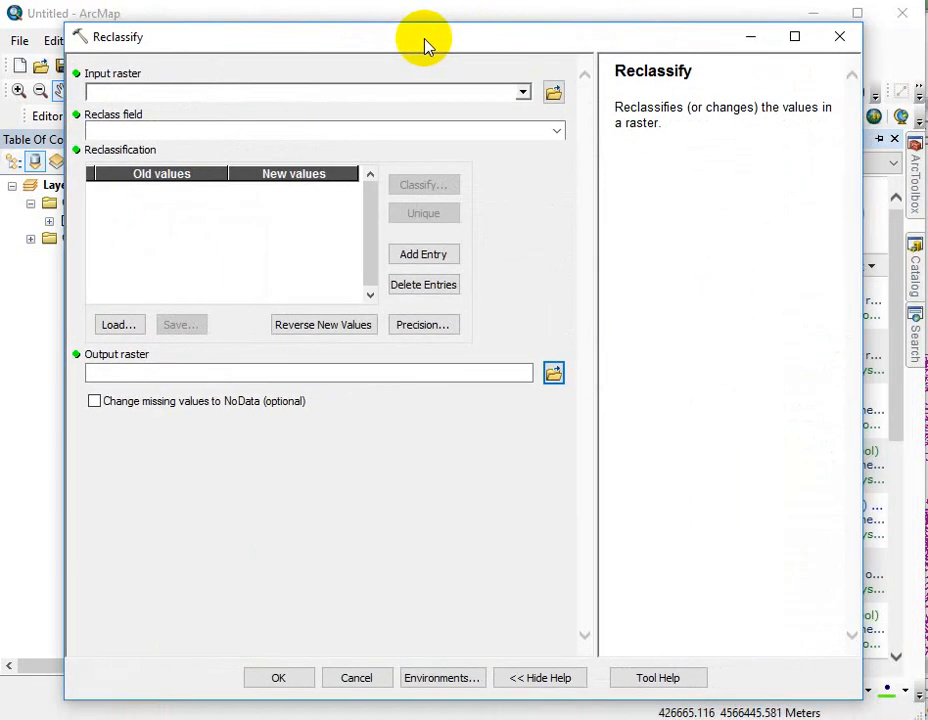
{"action": "left_click", "coordinate": [523, 93]}
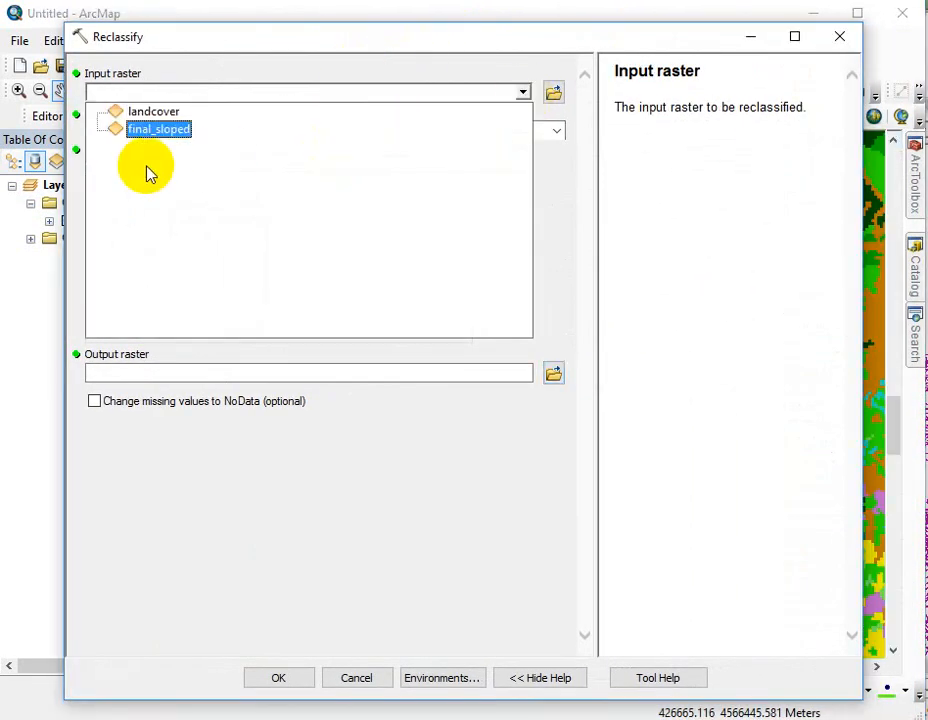
{"action": "left_click", "coordinate": [160, 113]}
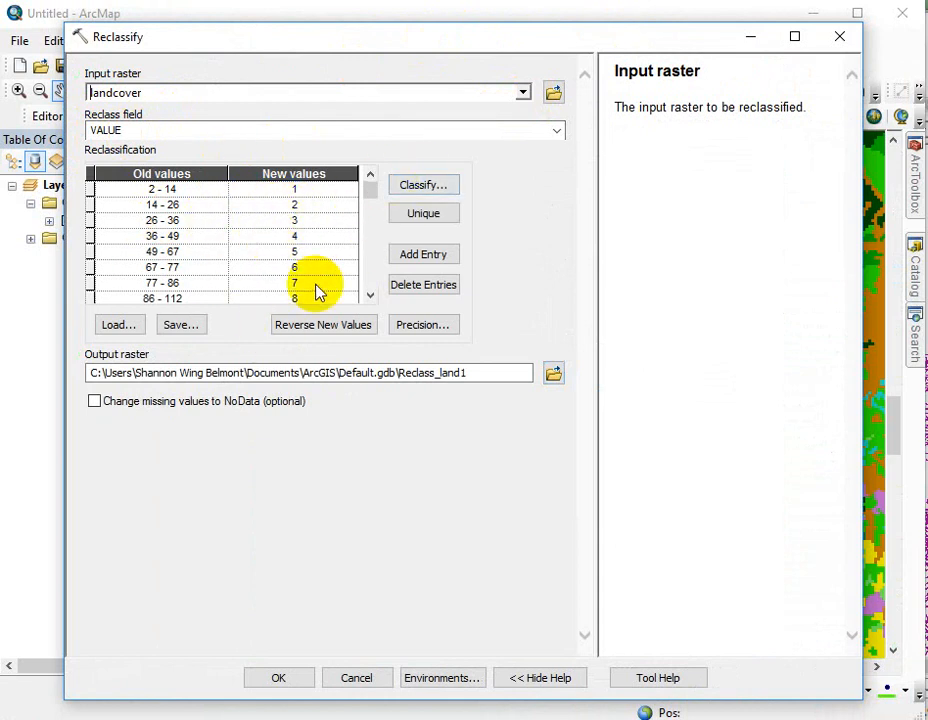
{"action": "left_click", "coordinate": [428, 187]}
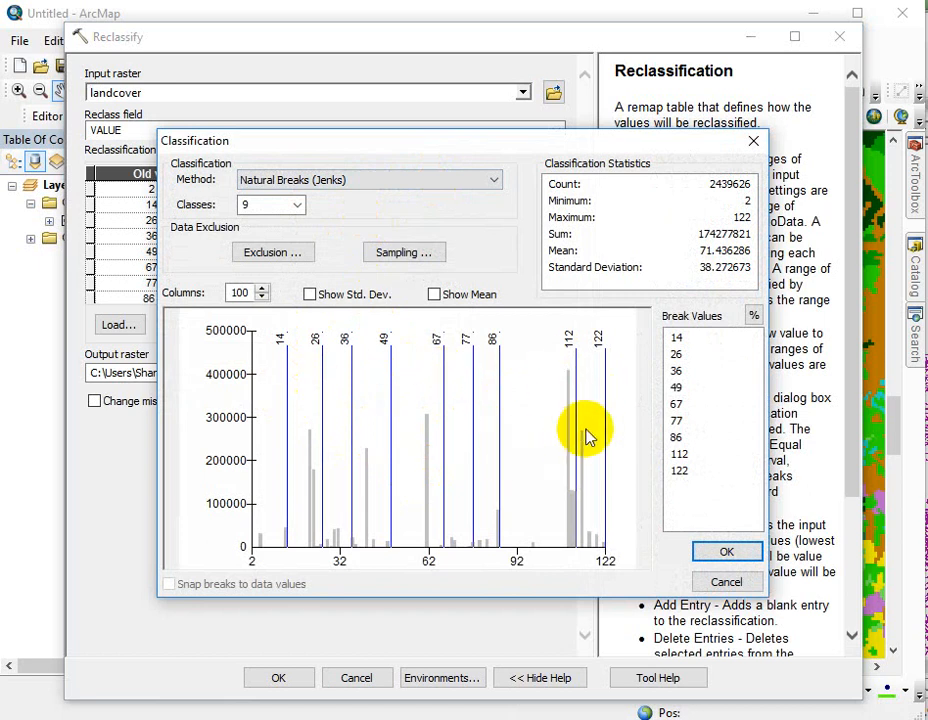
{"action": "left_click", "coordinate": [724, 582]}
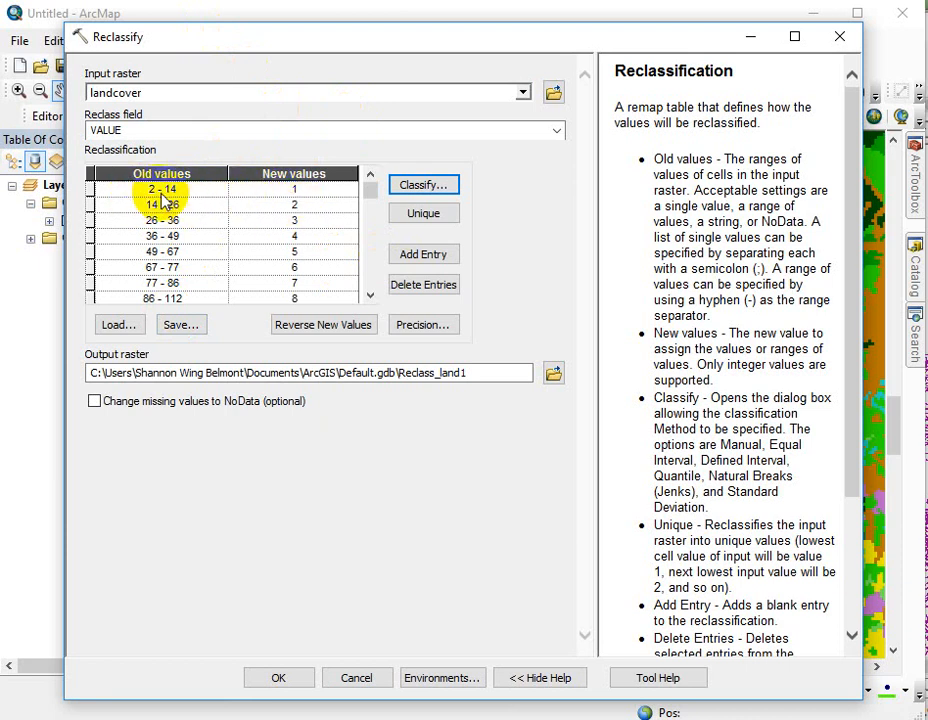
- Set the new value of the 2 - 14 range to NoData
{"action": "left_click", "coordinate": [310, 193]}
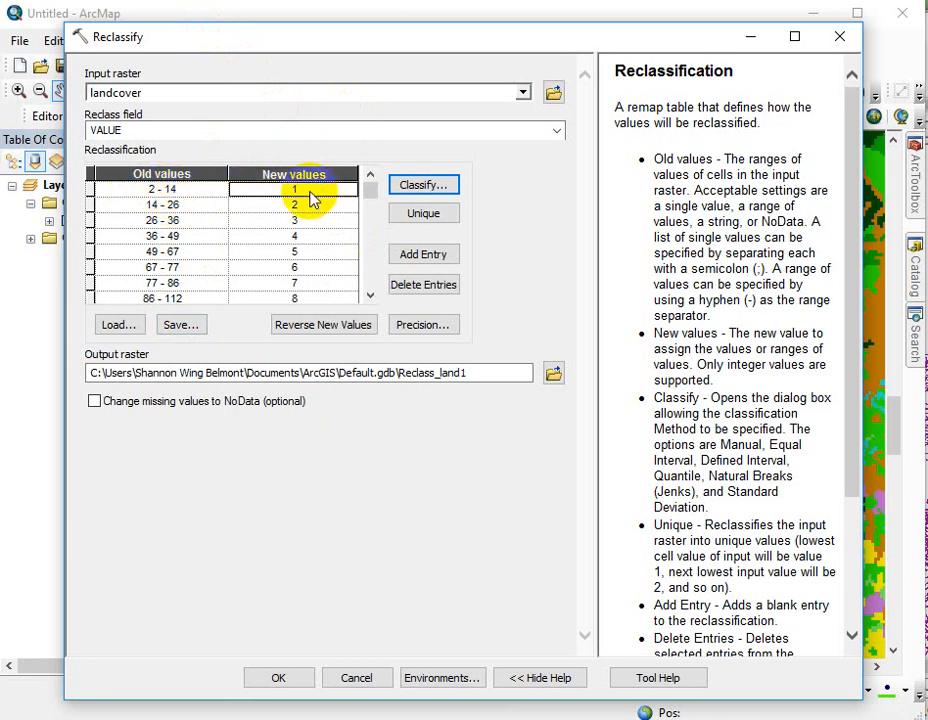
{"action": "left_click", "coordinate": [310, 193]}
{"action": "type", "text": "NoData"}
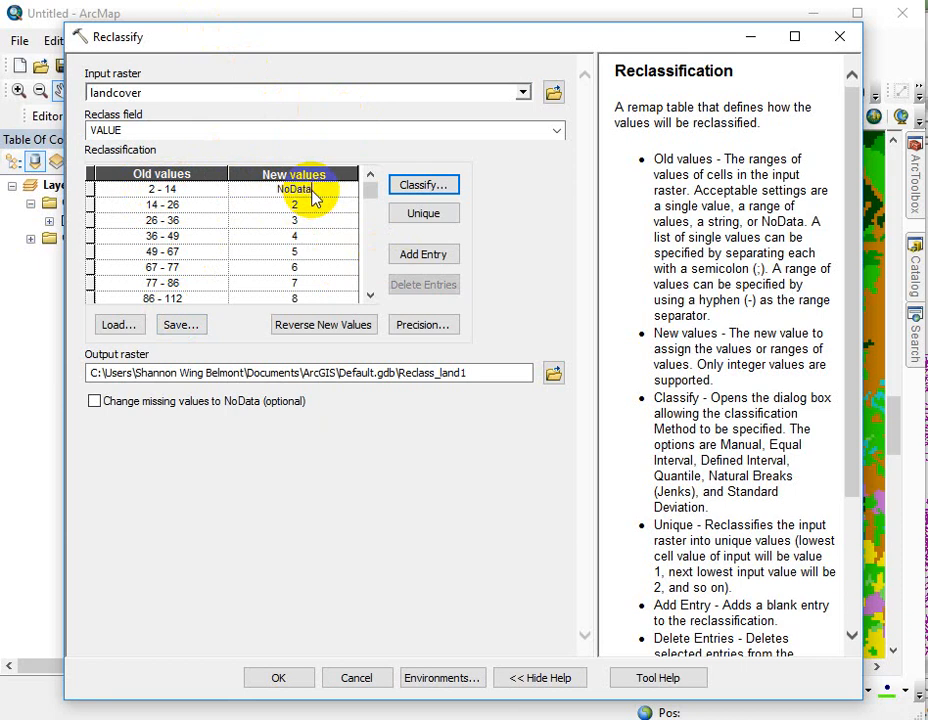
{"action": "left_click", "coordinate": [232, 195]}
{"action": "left_click", "coordinate": [298, 196]}
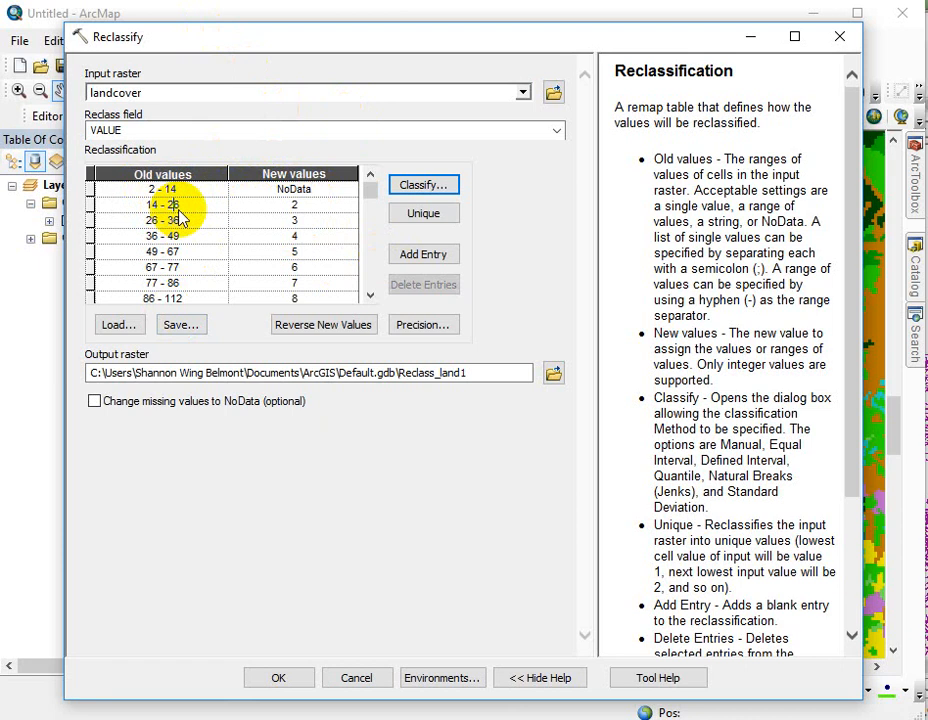
- Replace the 14 - 26 range with the single old value 15 and assign it the new value 15
{"action": "left_click", "coordinate": [153, 206]}
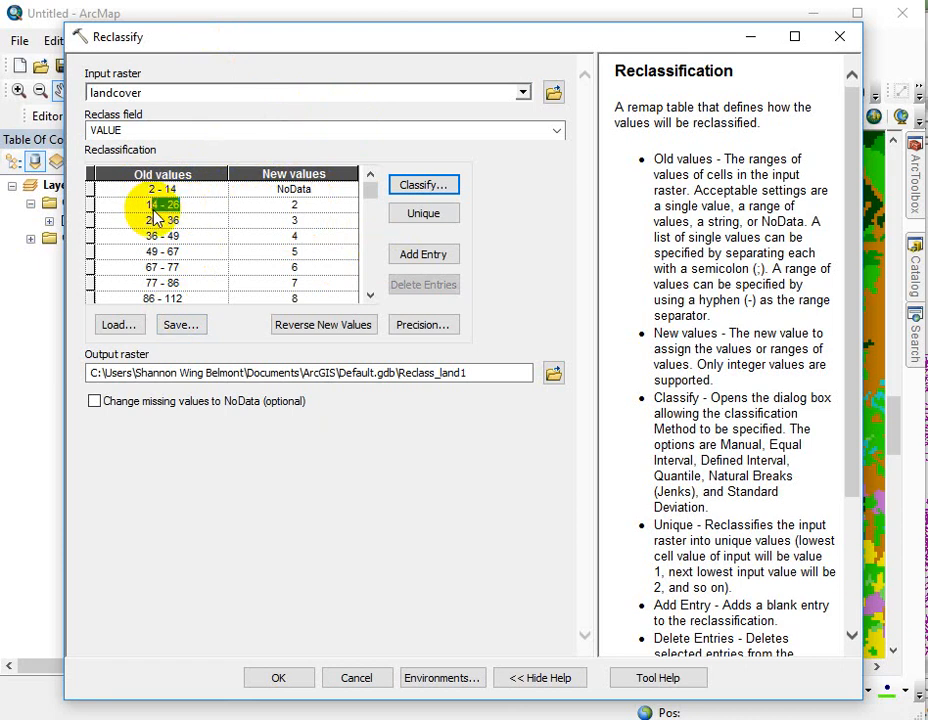
{"action": "type", "text": "15"}
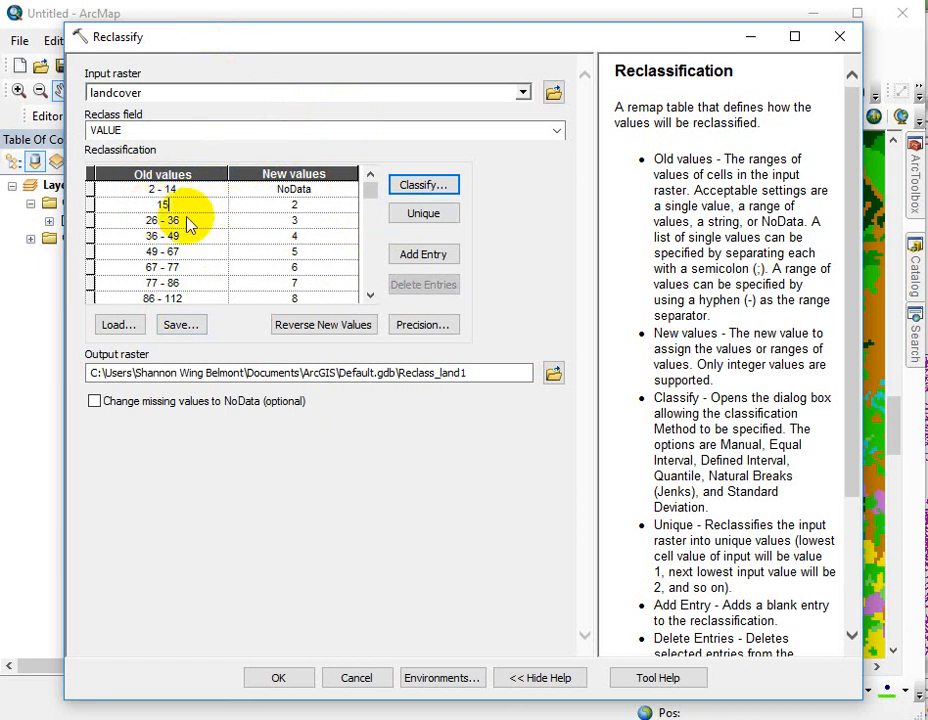
{"action": "left_click", "coordinate": [298, 206]}
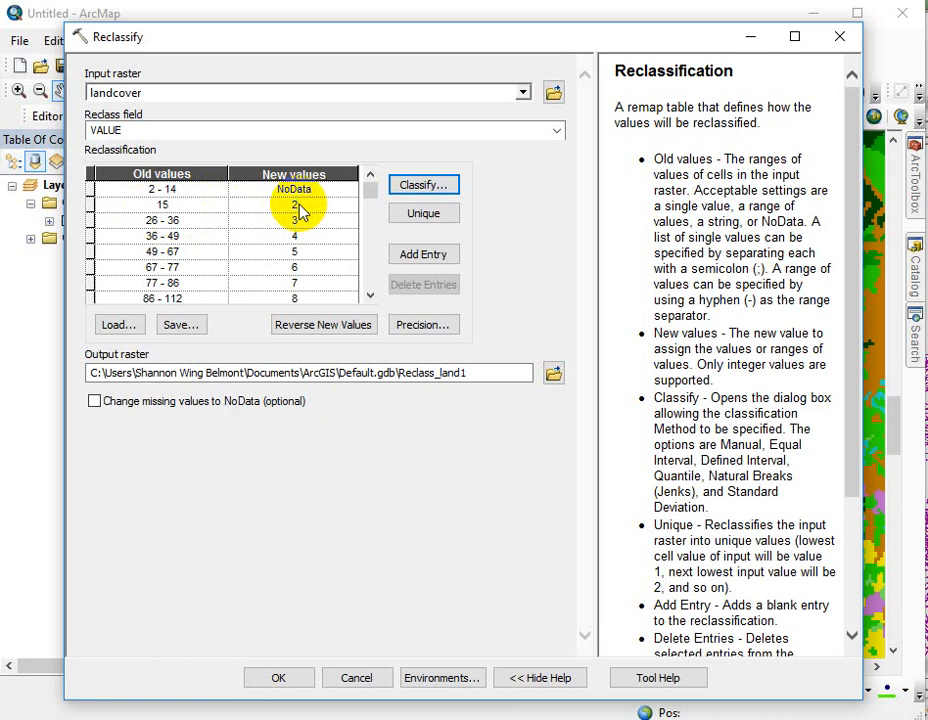
{"action": "left_click", "coordinate": [294, 205]}
- Change the 26 - 36 range to 16 - 49 and delete the 36 - 49 entry
{"action": "left_click", "coordinate": [174, 220]}
{"action": "left_click", "coordinate": [150, 227]}
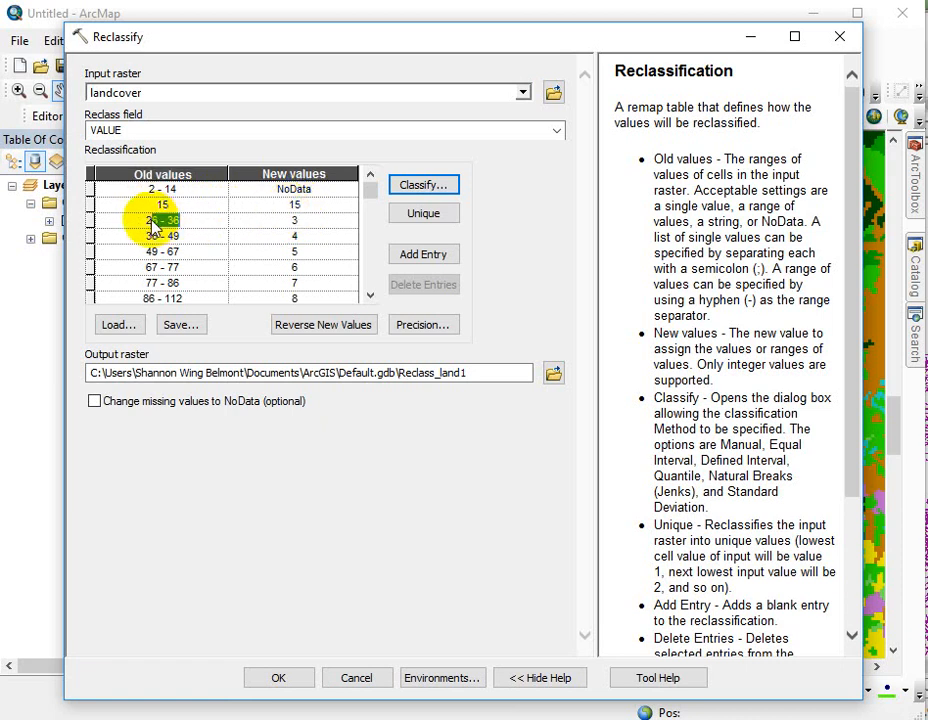
{"action": "type", "text": "16"}
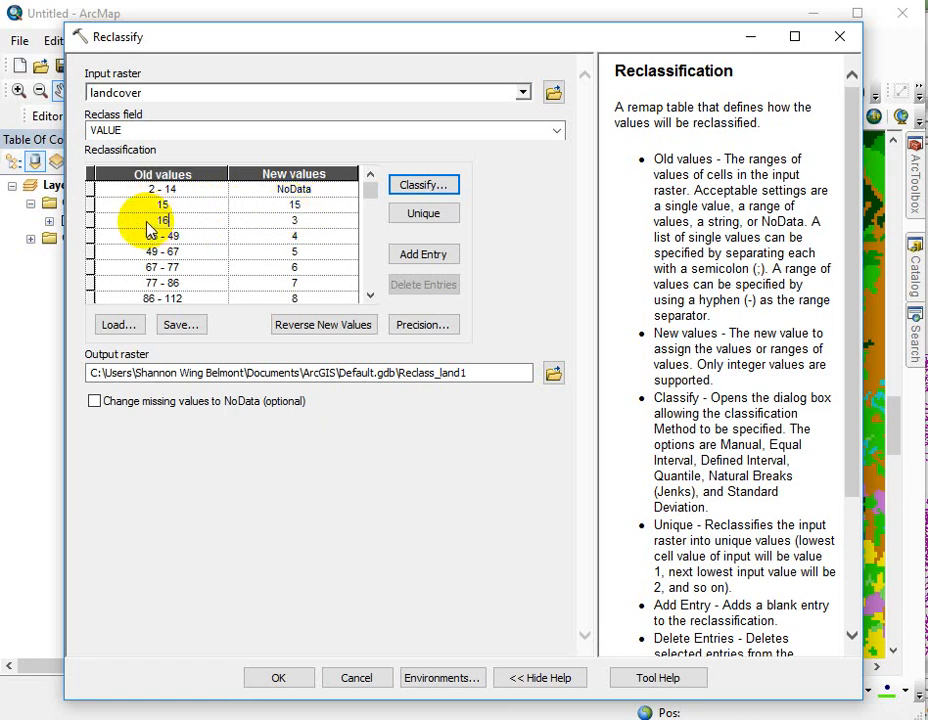
{"action": "type", "text": " -"}
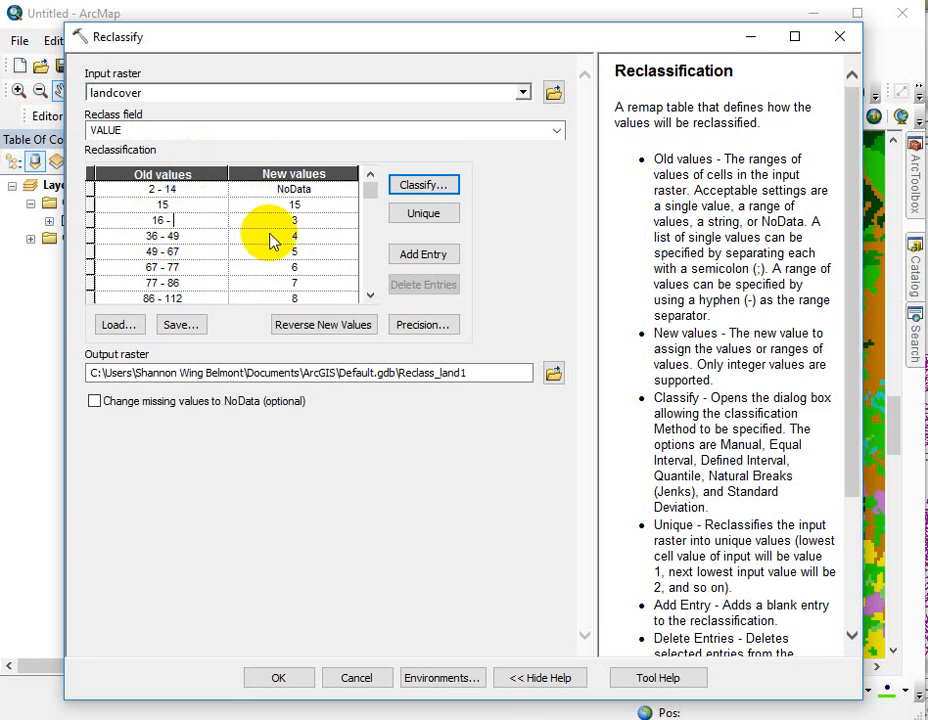
{"action": "key", "text": "BackSpace"}
{"action": "key", "text": "BackSpace"}
{"action": "key", "text": "BackSpace"}
{"action": "type", "text": "- 49"}
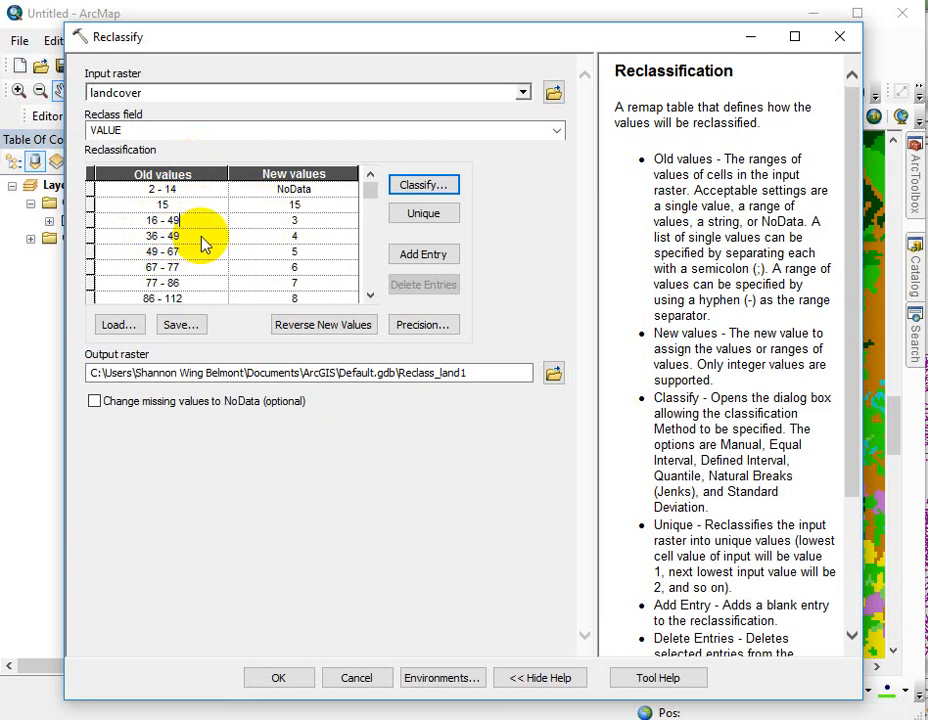
{"action": "left_click", "coordinate": [89, 237]}
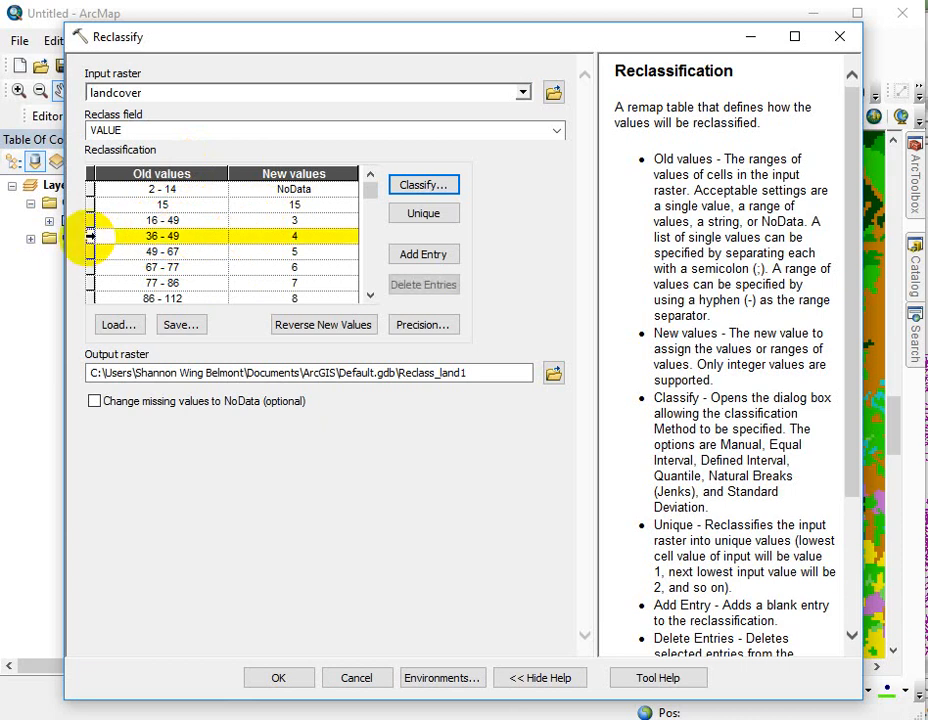
{"action": "left_click", "coordinate": [445, 288]}
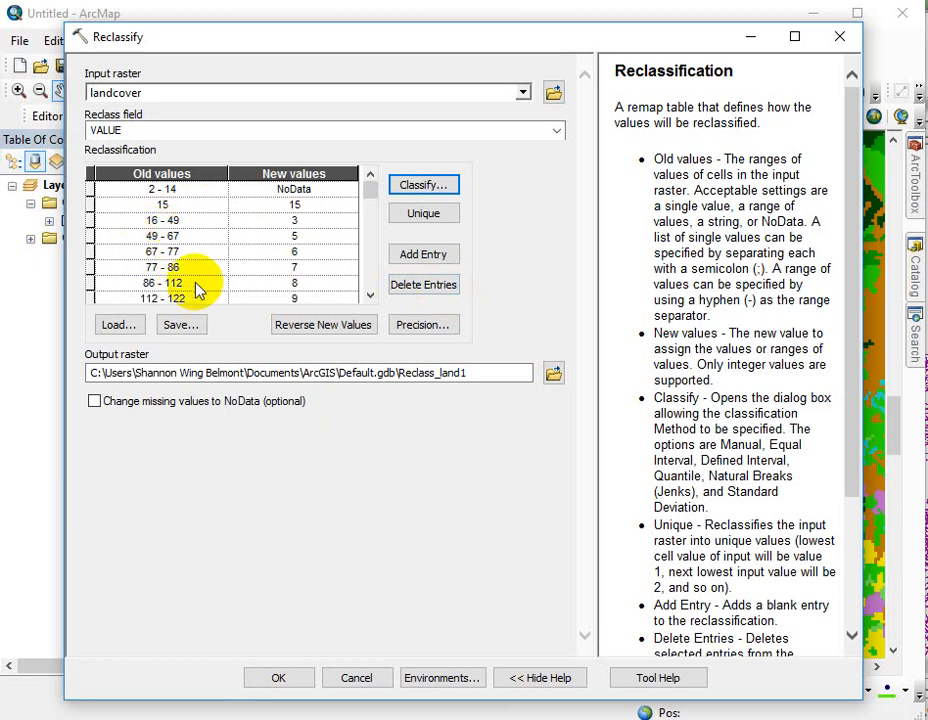
- Delete all value ranges, from 2 - 14 to 112 - 122, from the reclassification table
{"action": "left_click", "coordinate": [91, 189]}
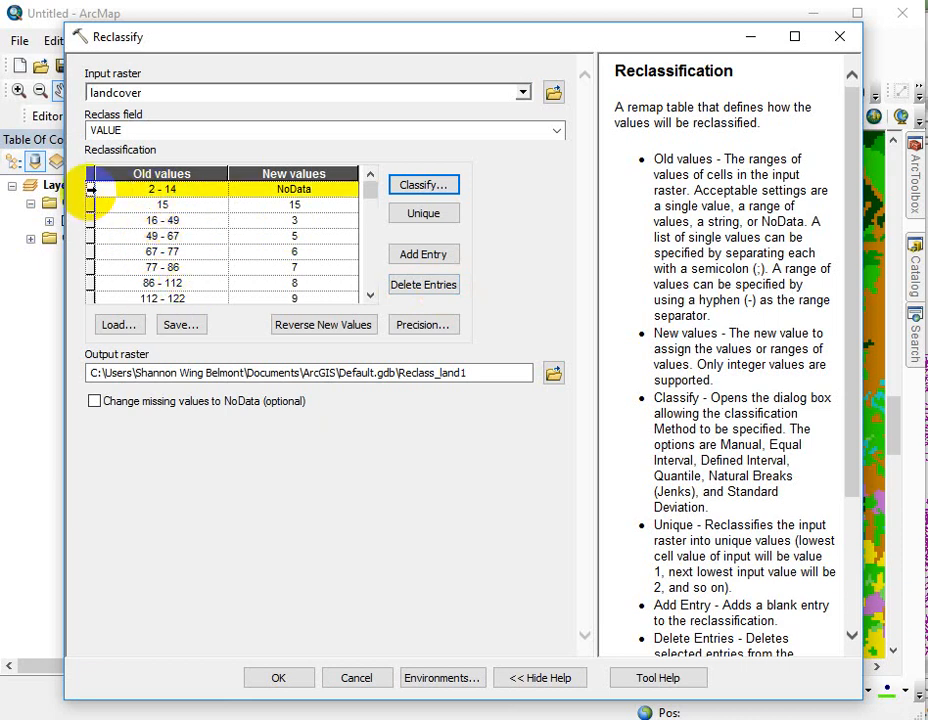
{"action": "left_click", "coordinate": [91, 297], "text": "shift"}
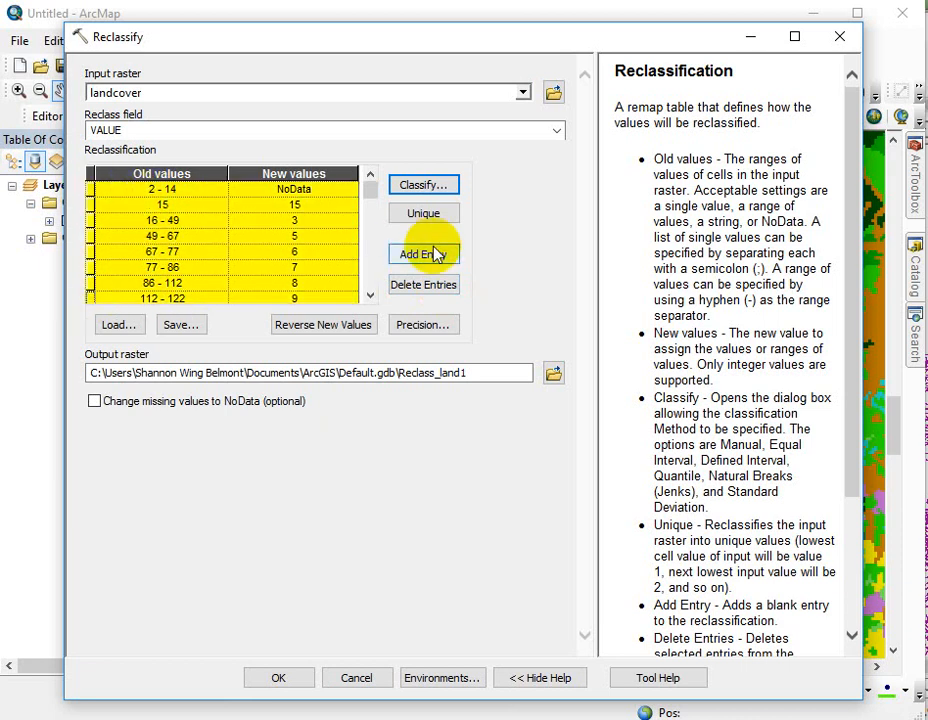
{"action": "left_click", "coordinate": [436, 290]}
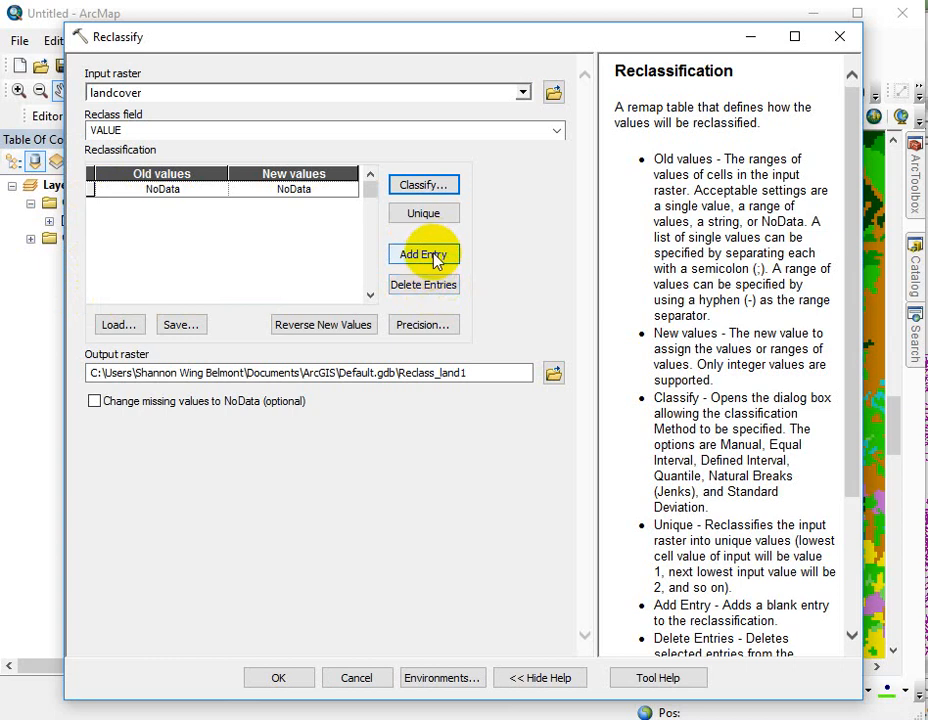
- Add a reclassification entry that maps old value 2 to new value 2
{"action": "left_click", "coordinate": [434, 258]}
{"action": "left_click", "coordinate": [180, 206]}
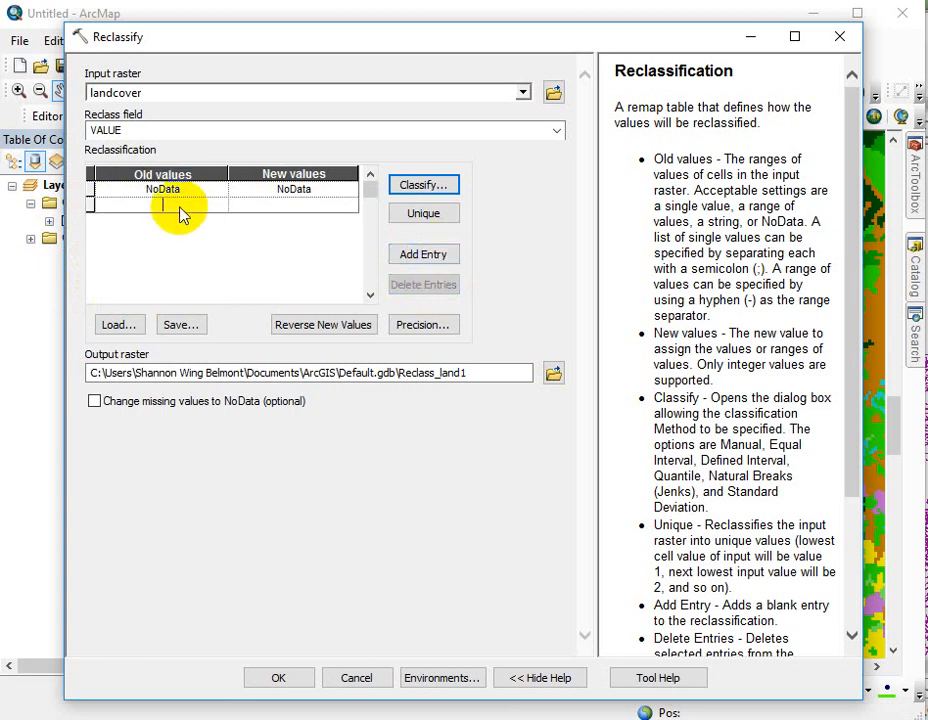
{"action": "type", "text": "2"}
{"action": "left_click", "coordinate": [292, 205]}
{"action": "type", "text": "2"}
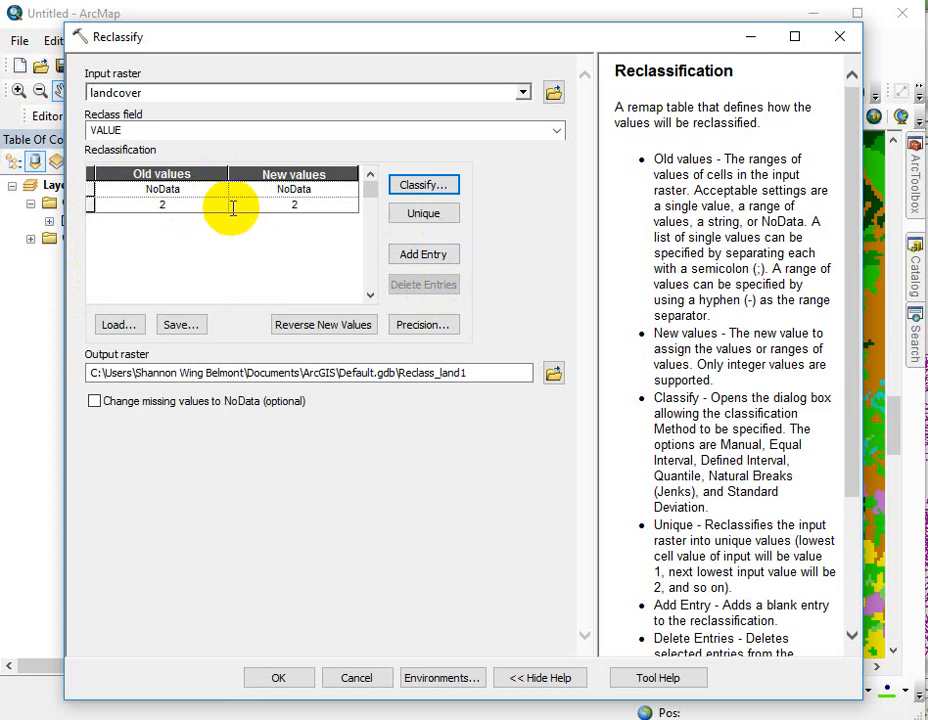
- Add another blank entry to the reclassification table
{"action": "left_click", "coordinate": [436, 257]}
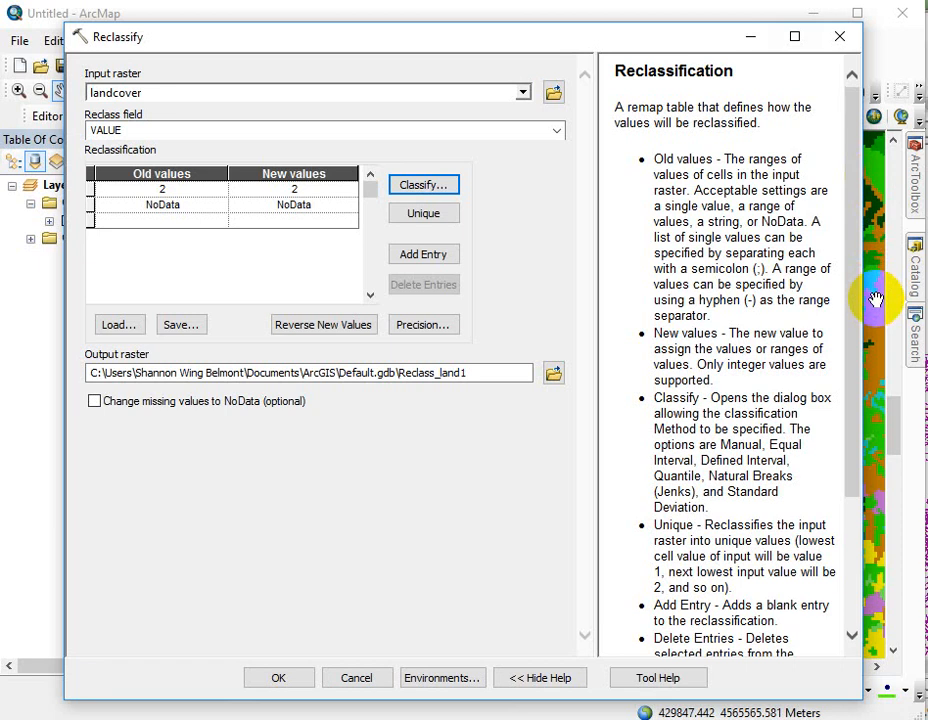
{"action": "left_click_drag", "start_coordinate": [508, 43], "coordinate": [540, 38]}
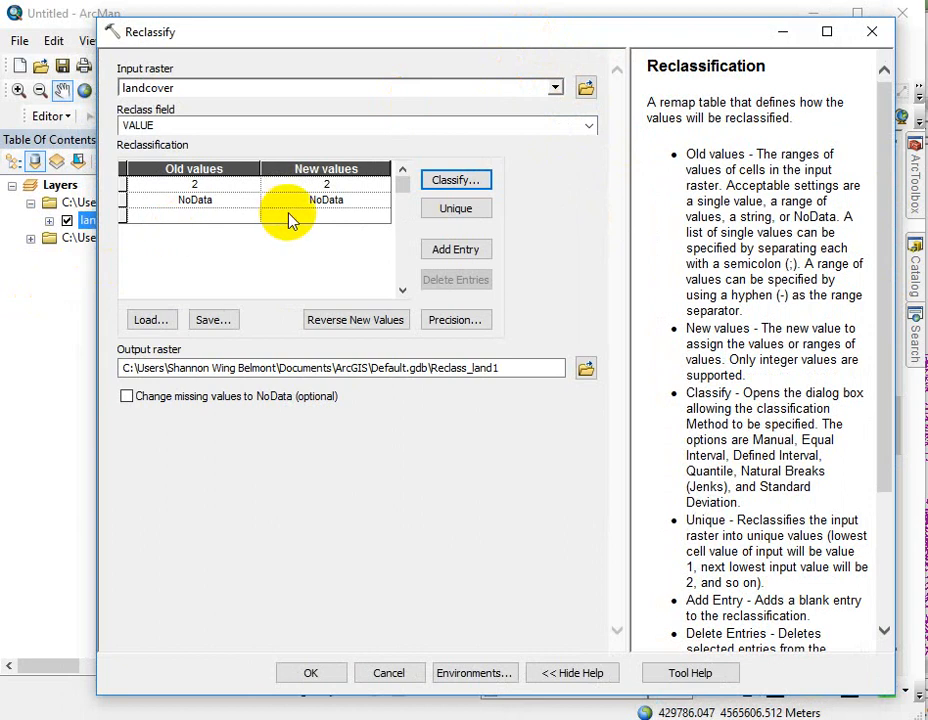